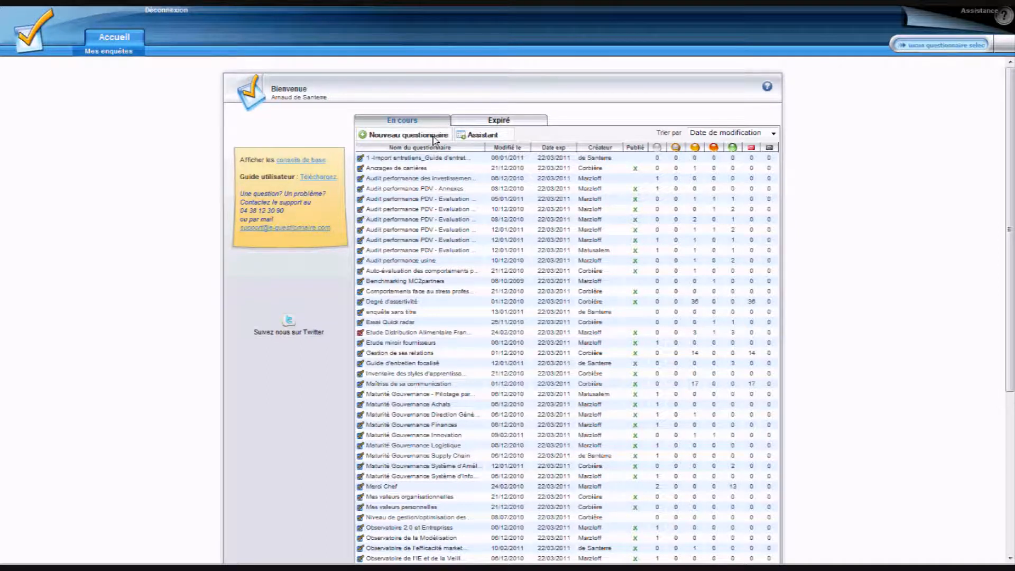
Create a new questionnaire named "Questionnaire de formation" with the [Perso] - MC2partners graphic charter and save its properties.
{"action": "left_click", "coordinate": [408, 135]}
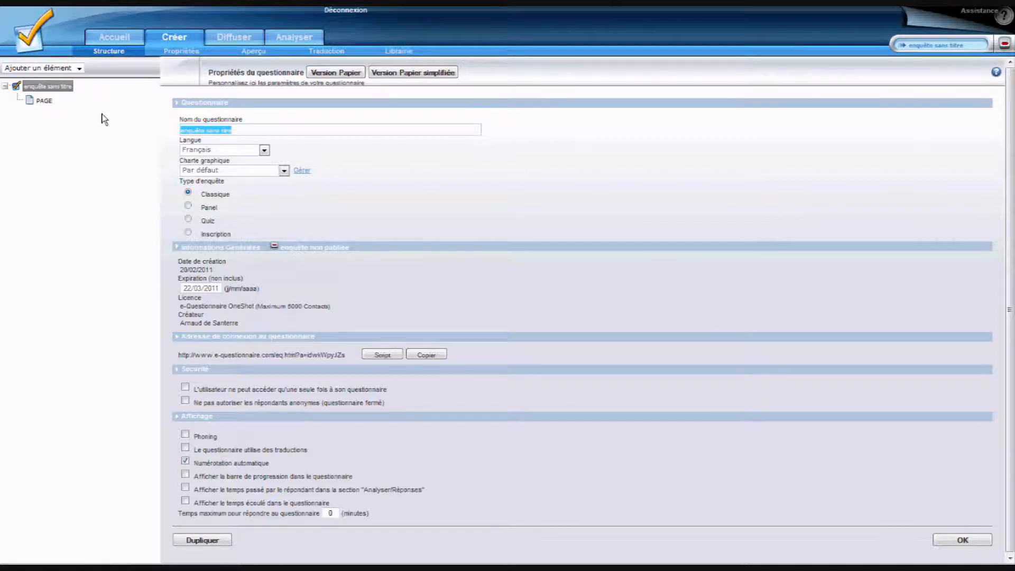
{"action": "left_click", "coordinate": [45, 87]}
{"action": "left_click_drag", "start_coordinate": [249, 131], "coordinate": [192, 133]}
{"action": "type", "text": "Questionnai"}
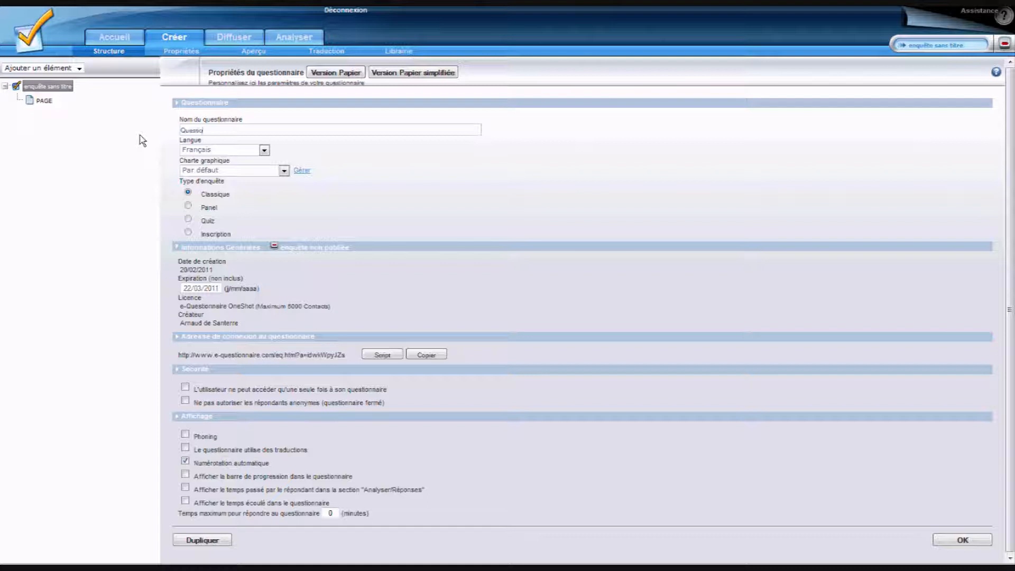
{"action": "type", "text": "re de formation"}
{"action": "left_click", "coordinate": [960, 540]}
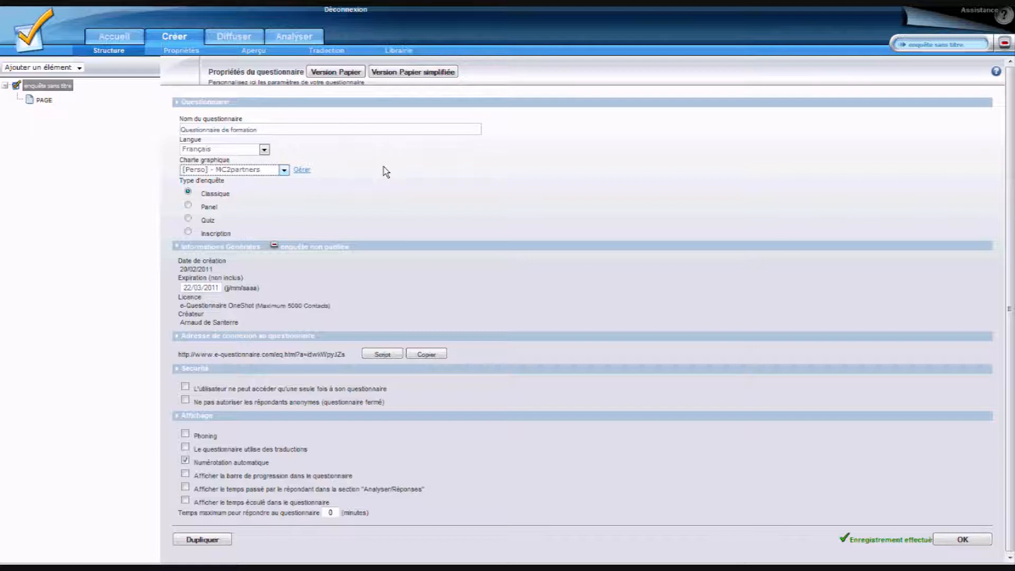
{"action": "scroll", "coordinate": [384, 168], "scroll_direction": "down", "scroll_amount": 1}
{"action": "scroll", "coordinate": [346, 177], "scroll_direction": "up", "scroll_amount": 1}
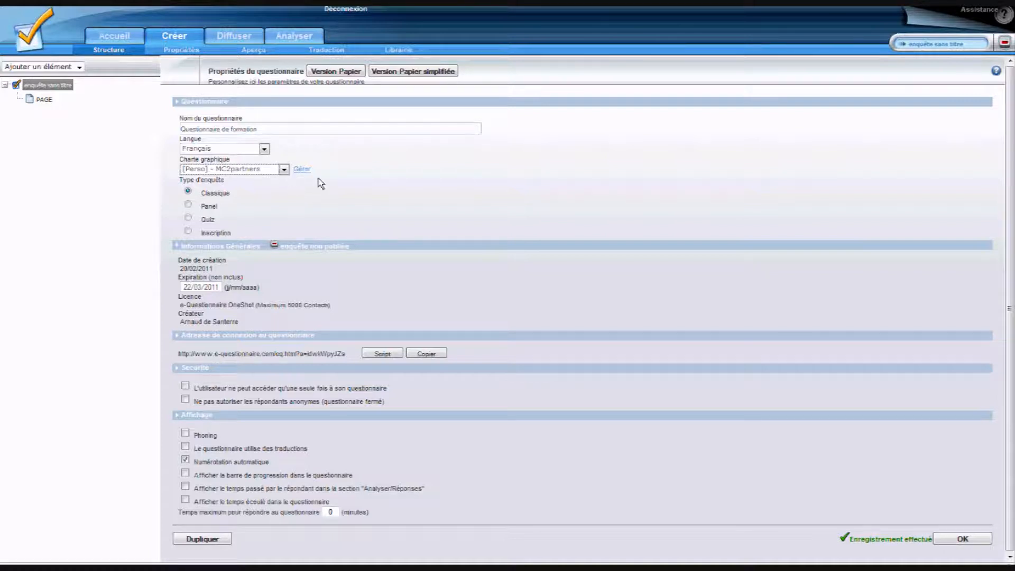
{"action": "left_click", "coordinate": [962, 539]}
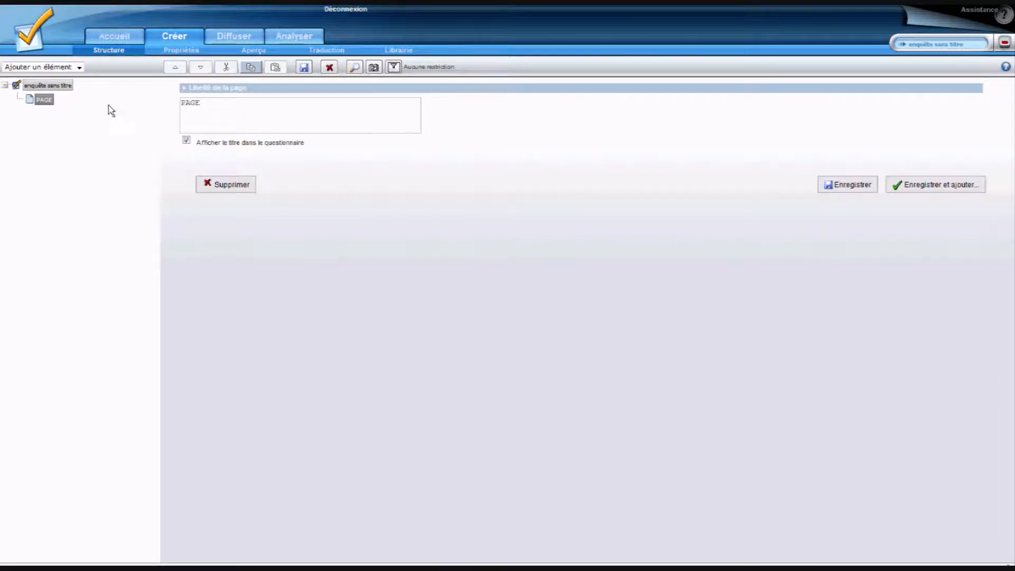
Rename the questionnaire's existing page to "Présentation du questionnaire" and save it.
{"action": "left_click", "coordinate": [222, 101]}
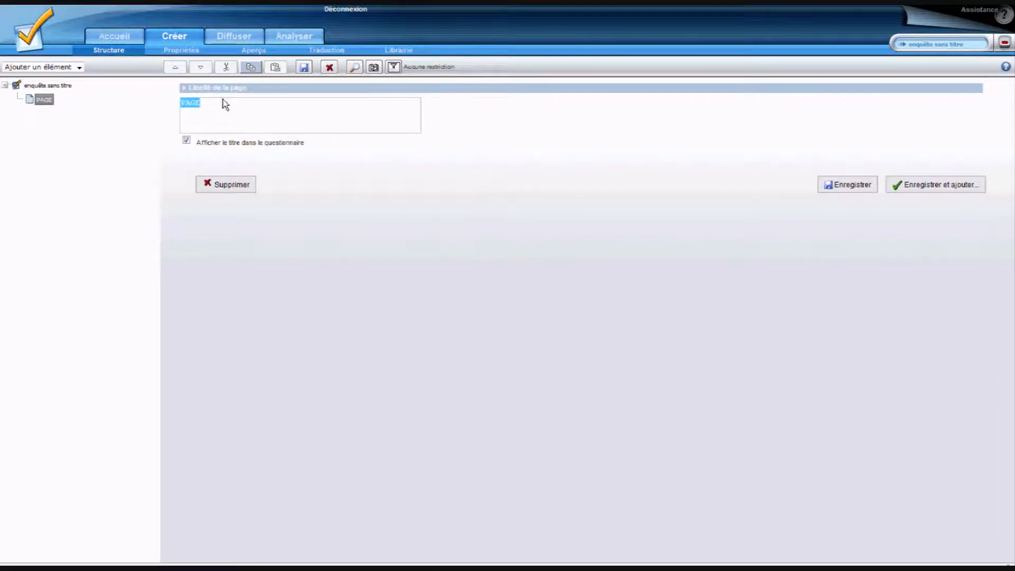
{"action": "left_click_drag", "start_coordinate": [220, 100], "coordinate": [164, 107]}
{"action": "type", "text": "Présentation du questionnaire"}
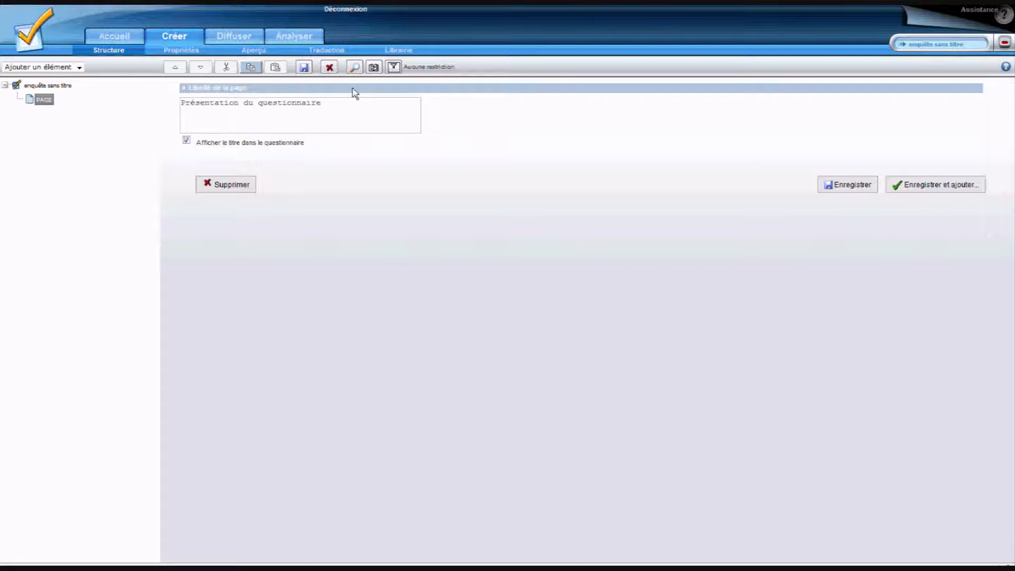
{"action": "left_click", "coordinate": [850, 184]}
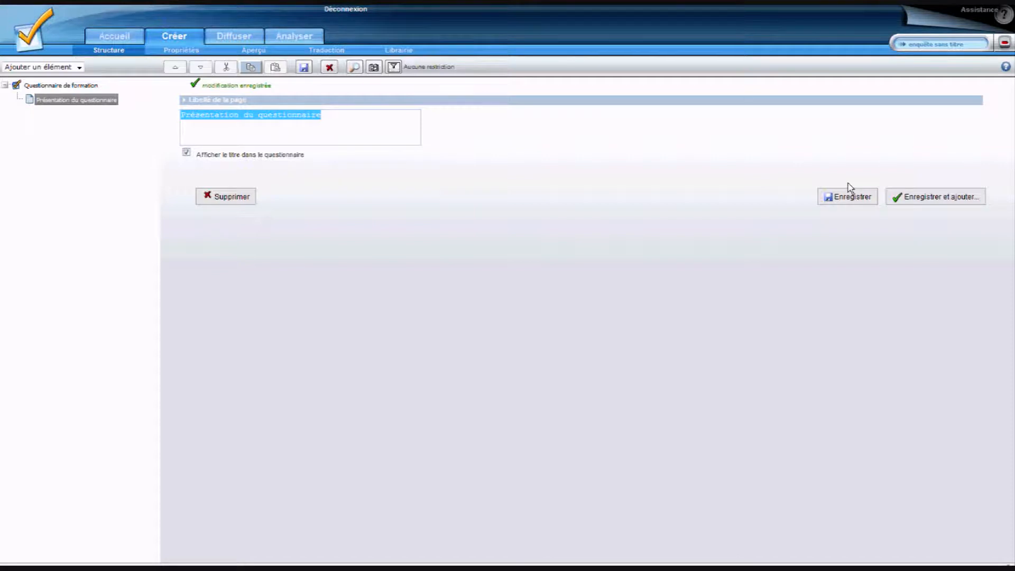
{"action": "left_click", "coordinate": [756, 359]}
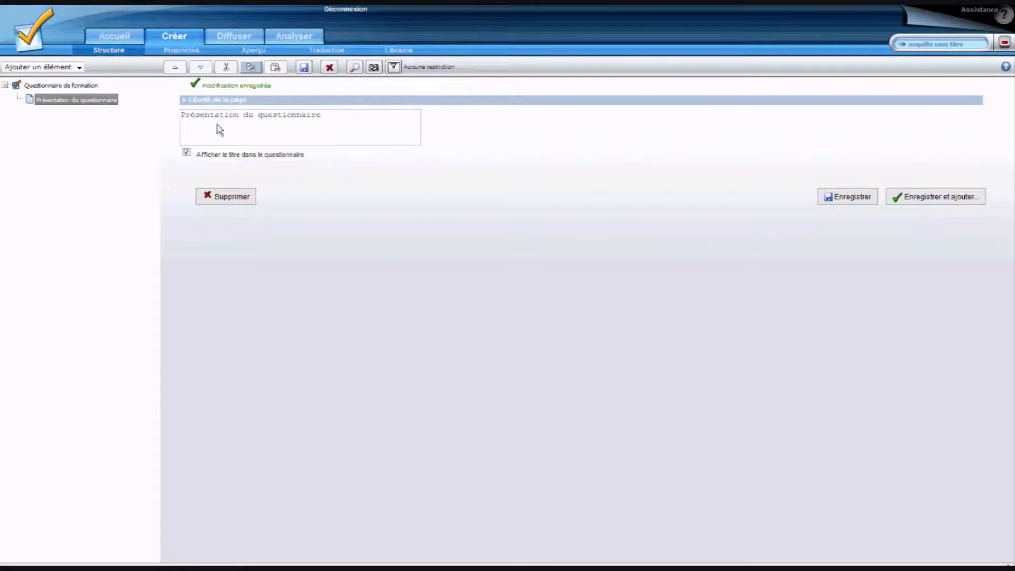
{"action": "left_click", "coordinate": [80, 67]}
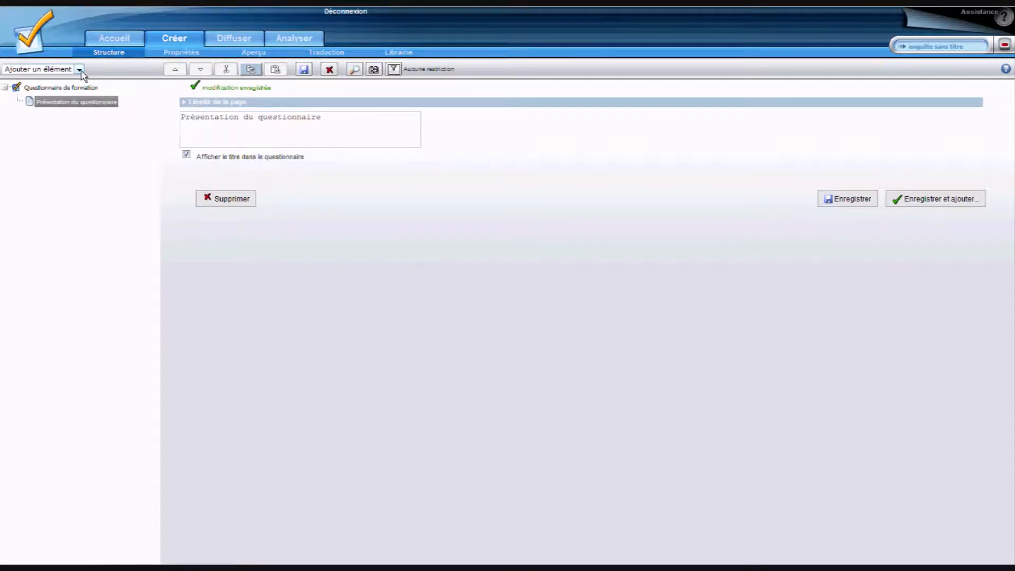
{"action": "left_click", "coordinate": [79, 69]}
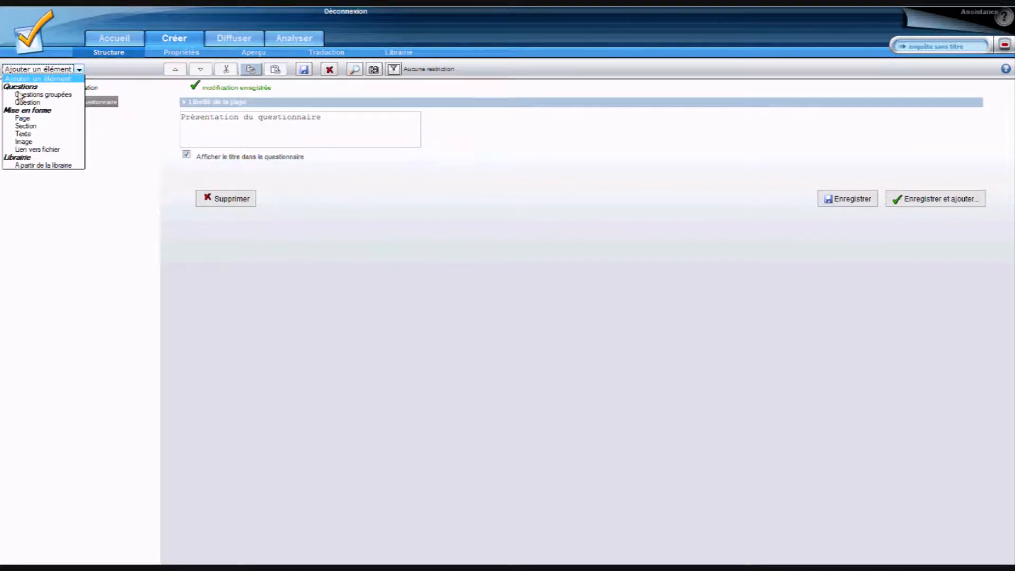
{"action": "left_click", "coordinate": [35, 127]}
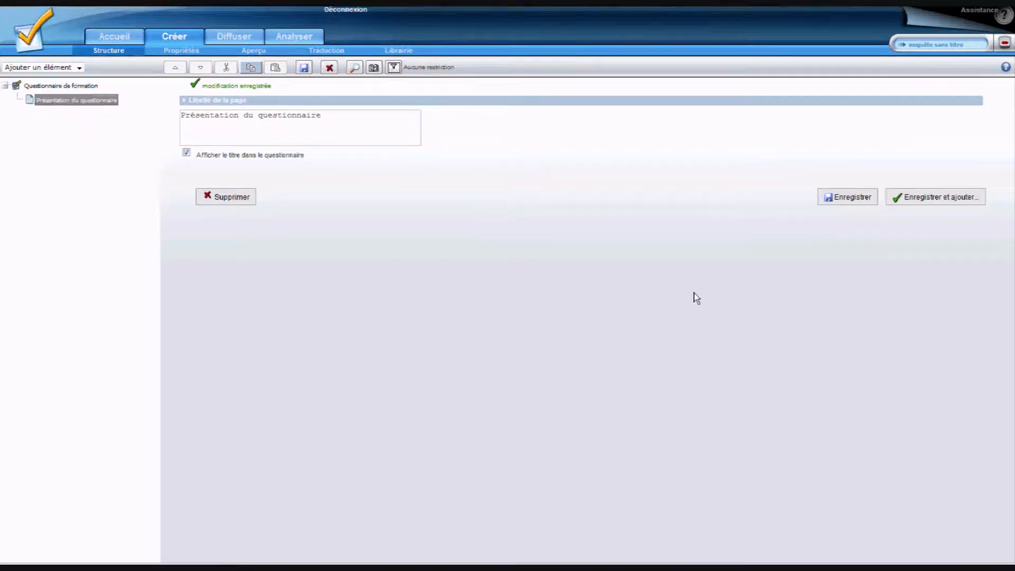
Add a text element to the presentation page, labelled "Point 1", "Point 2" and "Point 3" on separate lines, and save it.
{"action": "left_click", "coordinate": [79, 68]}
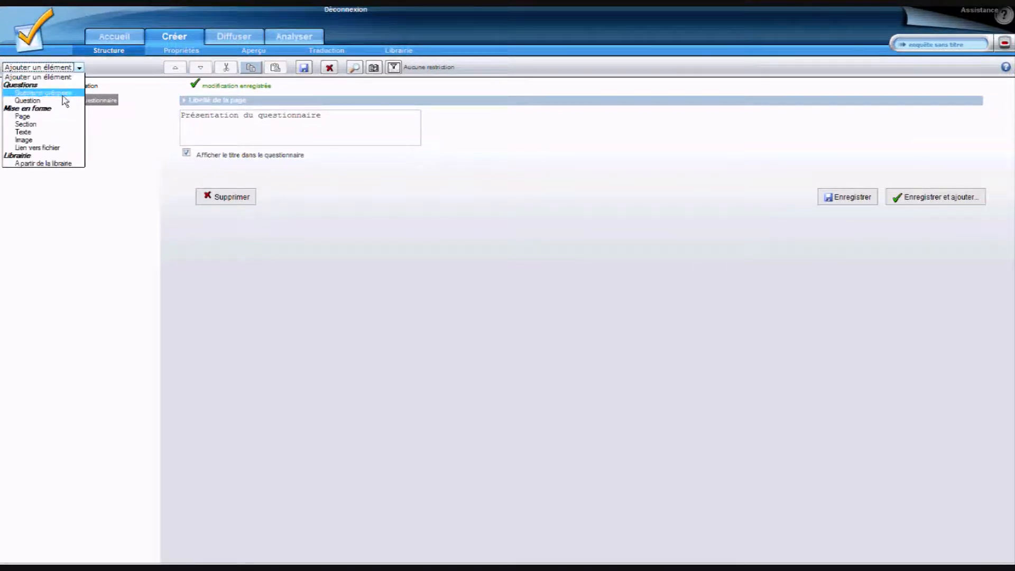
{"action": "left_click", "coordinate": [51, 133]}
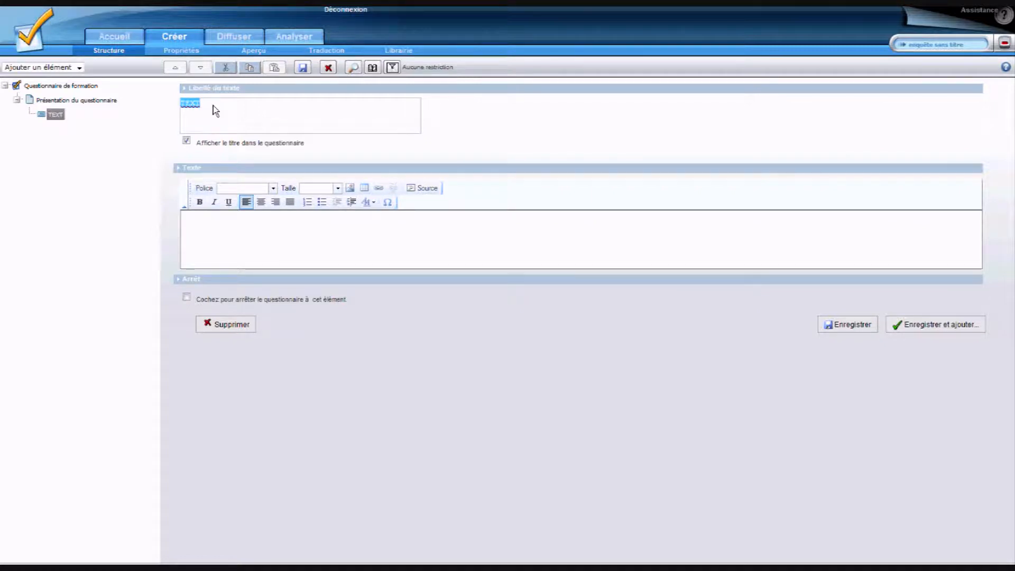
{"action": "type", "text": "Pic"}
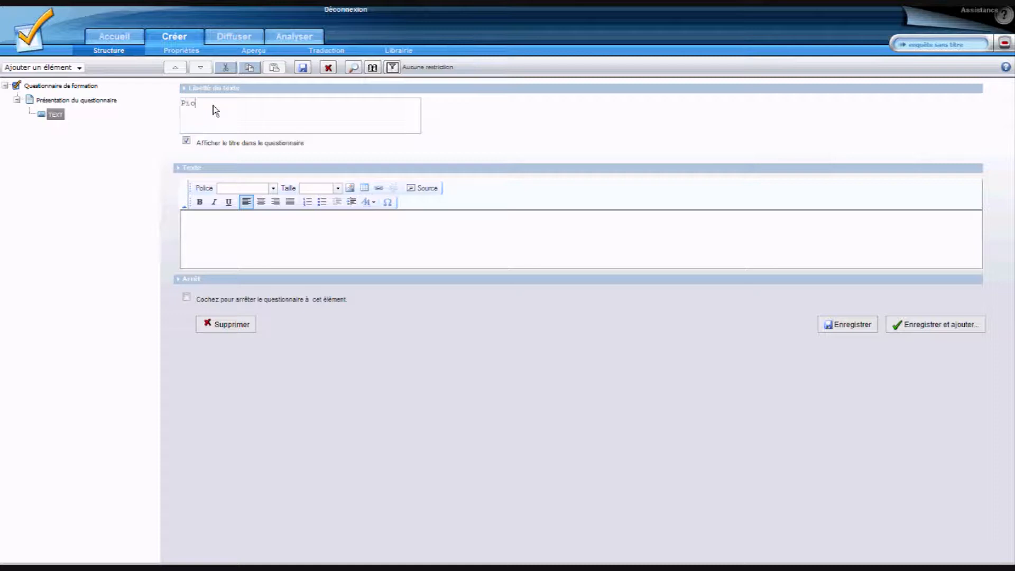
{"action": "type", "text": "oin"}
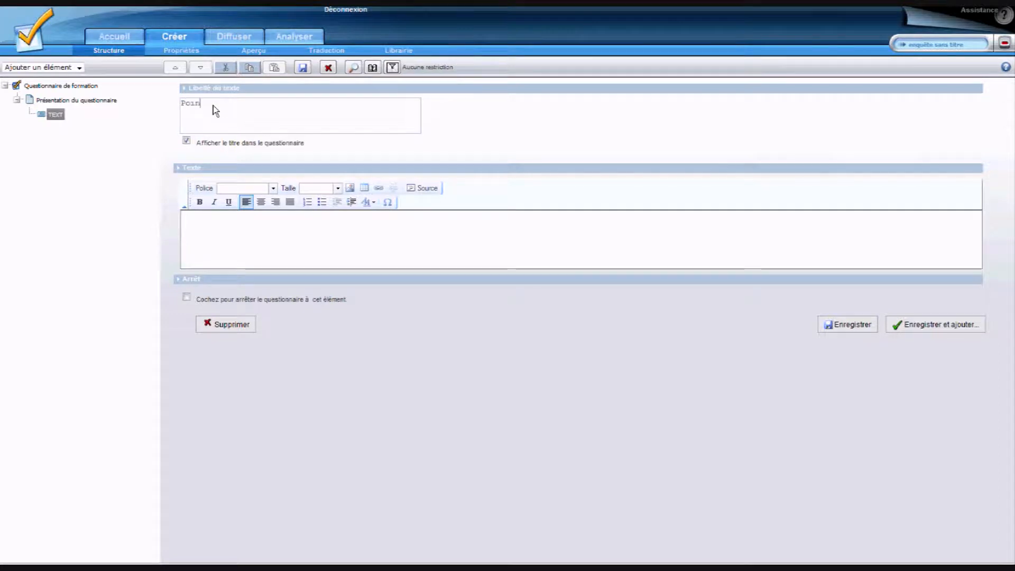
{"action": "type", "text": "t "}
{"action": "type", "text": "P"}
{"action": "type", "text": "oint 2"}
{"action": "key", "text": "Return"}
{"action": "type", "text": "Point"}
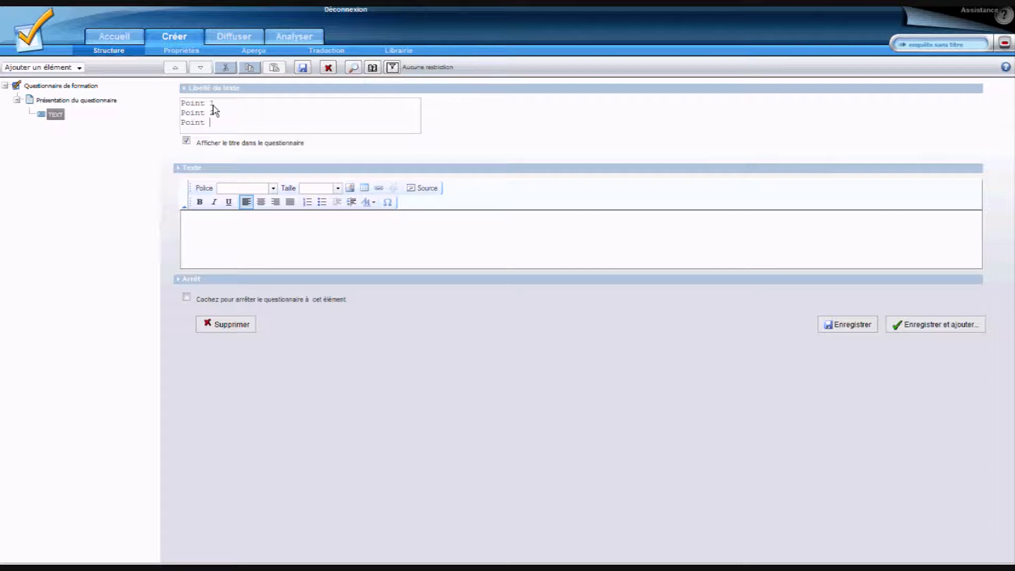
{"action": "left_click", "coordinate": [303, 68]}
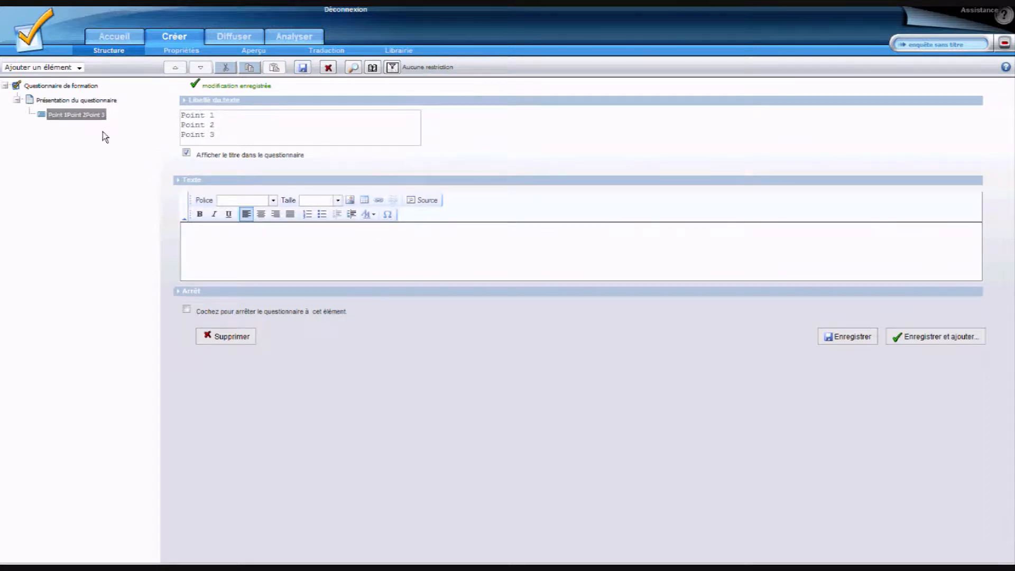
Add a new page titled "Première partie" and save it.
{"action": "left_click", "coordinate": [80, 68]}
{"action": "left_click", "coordinate": [45, 116]}
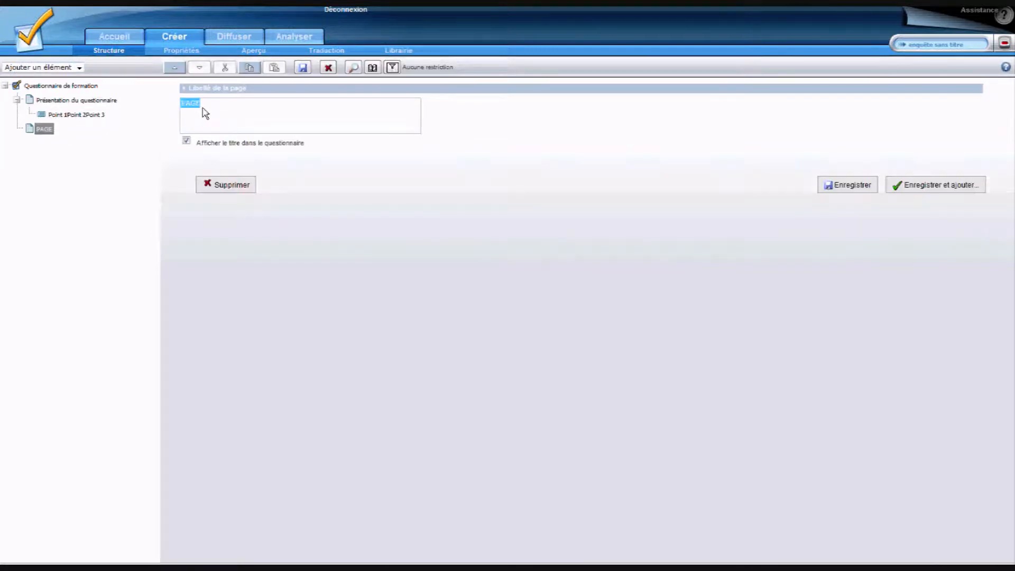
{"action": "type", "text": "Première partie"}
{"action": "left_click", "coordinate": [302, 68]}
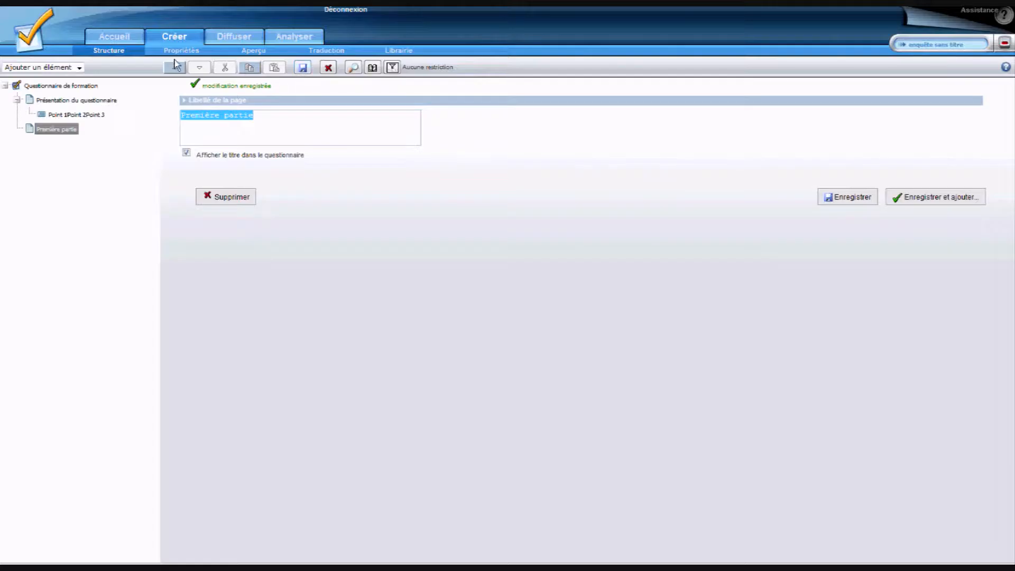
Add an open question titled "Date du questionnaire" with the date (jj/mm/aaaa) answer type to the Première partie page and save it.
{"action": "left_click", "coordinate": [80, 67]}
{"action": "left_click", "coordinate": [80, 67]}
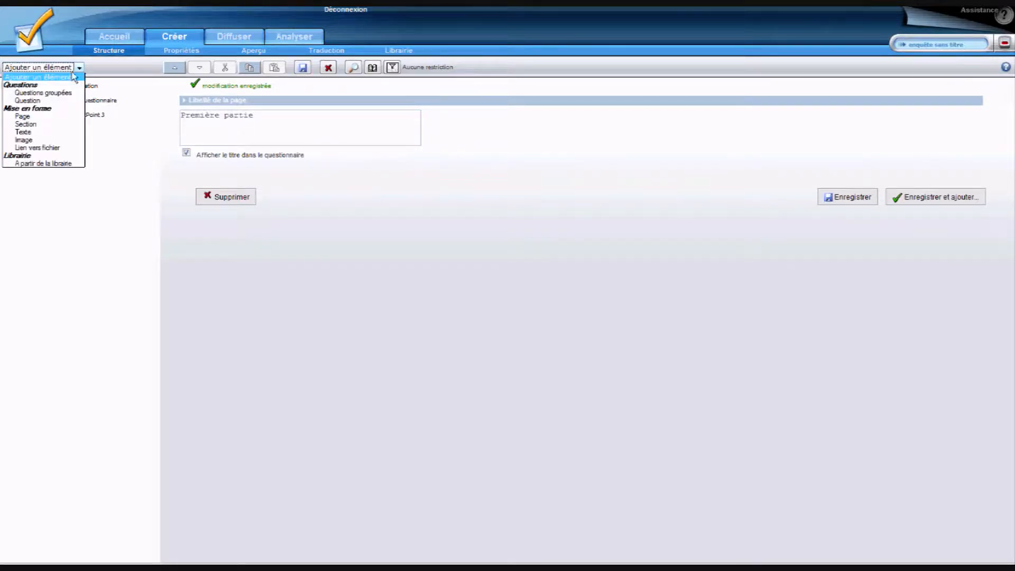
{"action": "left_click", "coordinate": [32, 101]}
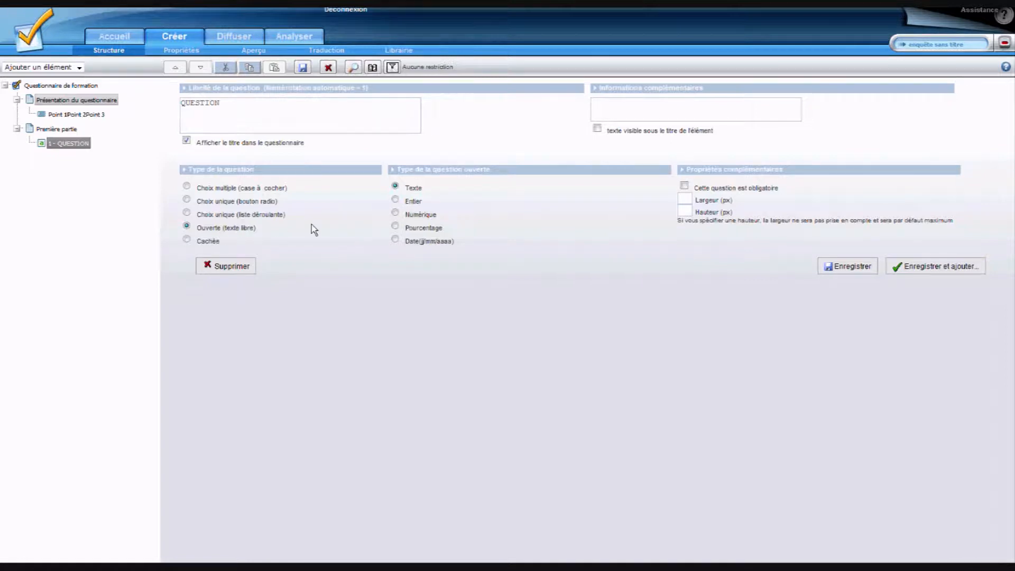
{"action": "left_click", "coordinate": [395, 240]}
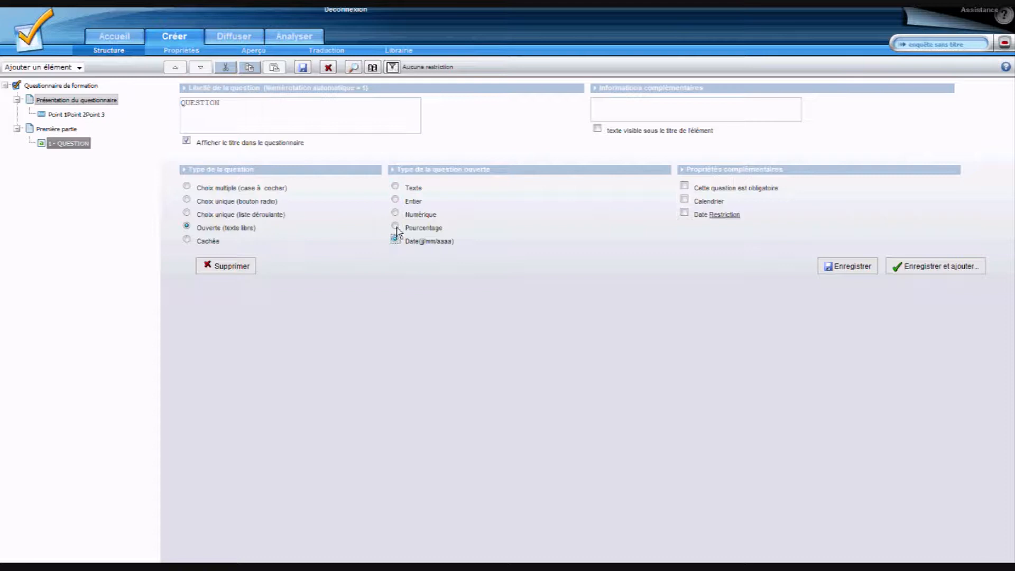
{"action": "double_click", "coordinate": [234, 108]}
{"action": "type", "text": "Date du questionnaire"}
{"action": "left_click", "coordinate": [299, 71]}
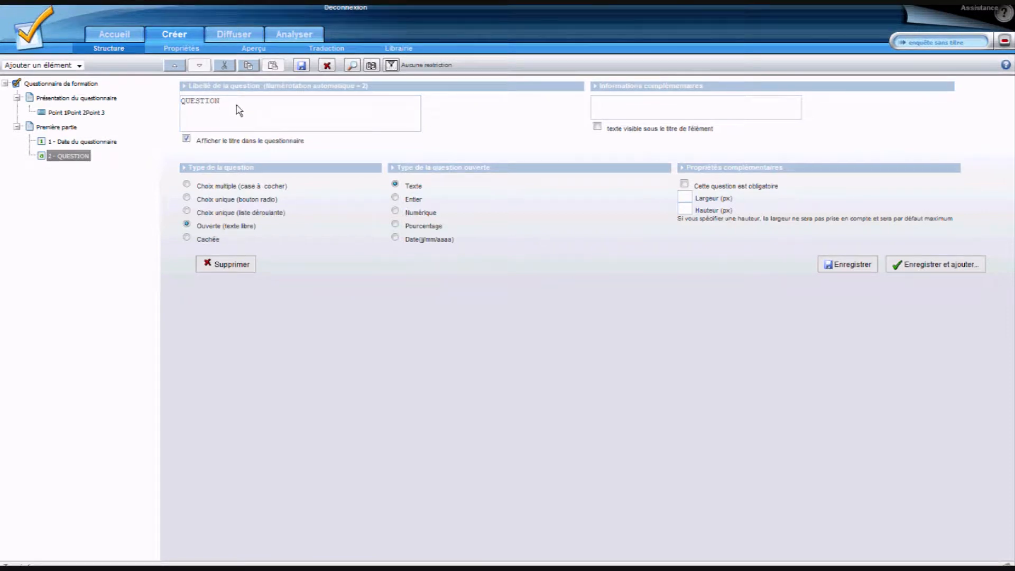
Title the second question "Age" and set its type to single choice with radio buttons.
{"action": "double_click", "coordinate": [236, 106]}
{"action": "type", "text": "Ag"}
{"action": "key", "text": "Menu"}
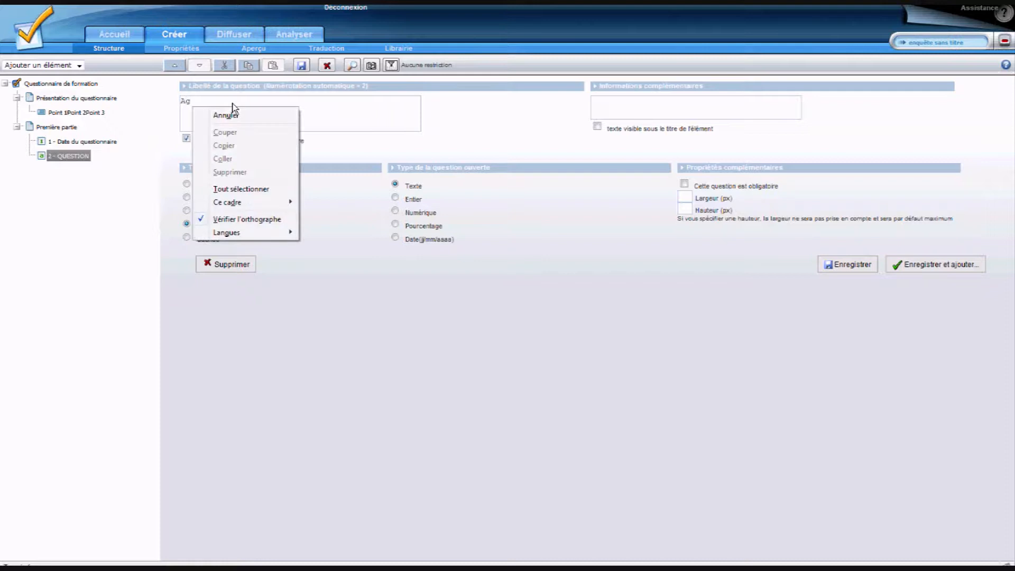
{"action": "key", "text": "Escape"}
{"action": "type", "text": "e"}
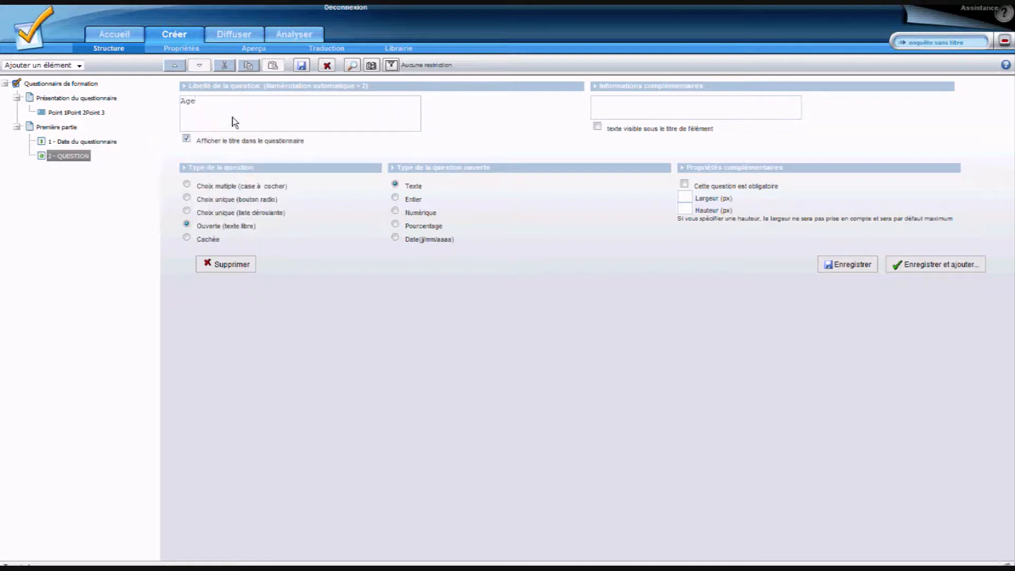
{"action": "left_click", "coordinate": [188, 198]}
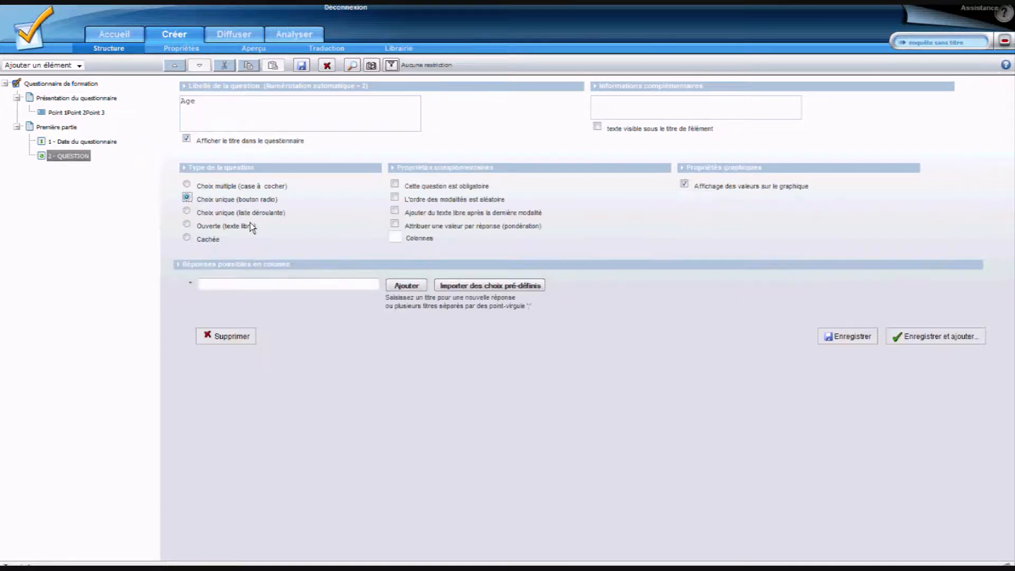
Add the answers "15 à 30 ans", "30 à 50 ans" and "Plus de 50 ans" to the Age question and save it.
{"action": "left_click", "coordinate": [280, 286]}
{"action": "type", "text": "15 à 30 ans"}
{"action": "left_click", "coordinate": [405, 286]}
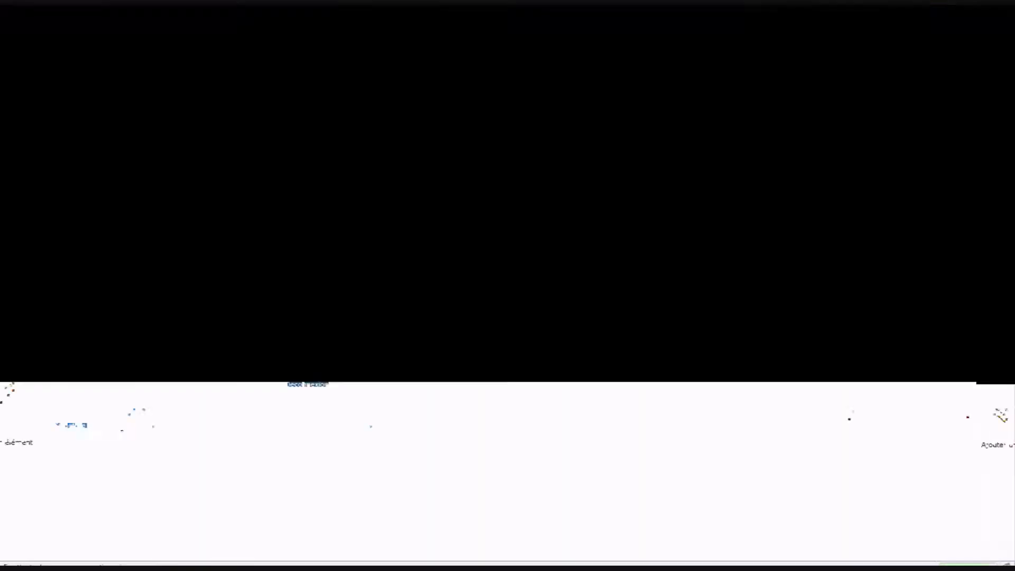
{"action": "left_click", "coordinate": [276, 313]}
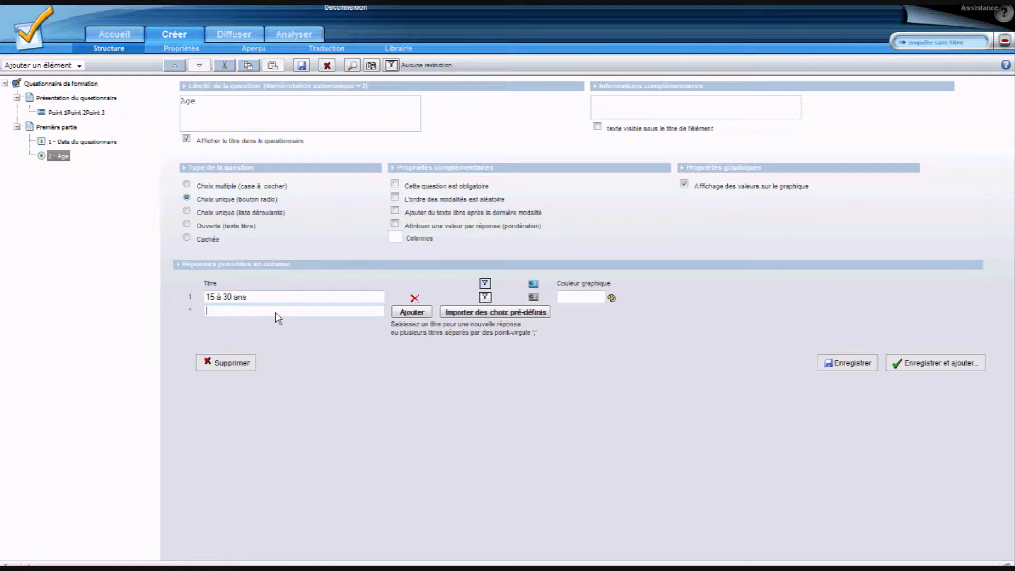
{"action": "type", "text": "30 à 50 ans"}
{"action": "left_click", "coordinate": [407, 313]}
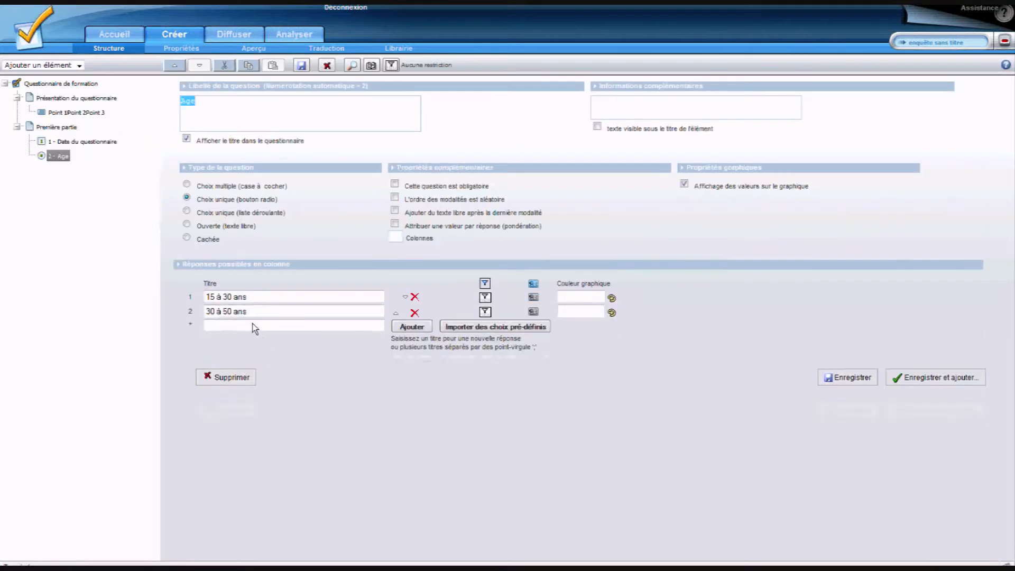
{"action": "left_click", "coordinate": [253, 327]}
{"action": "type", "text": "Plus de 50 a"}
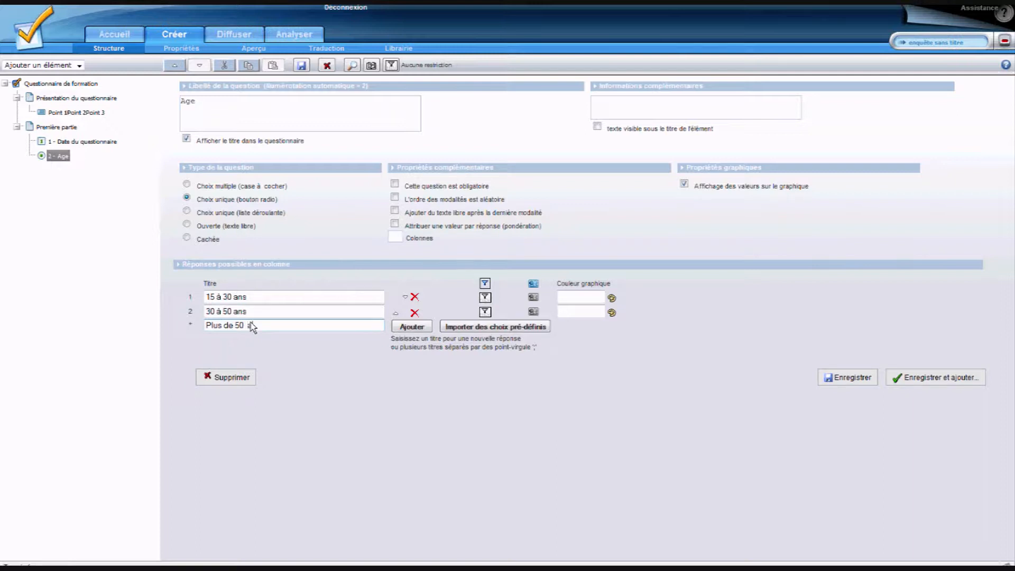
{"action": "type", "text": "ns"}
{"action": "left_click", "coordinate": [417, 332]}
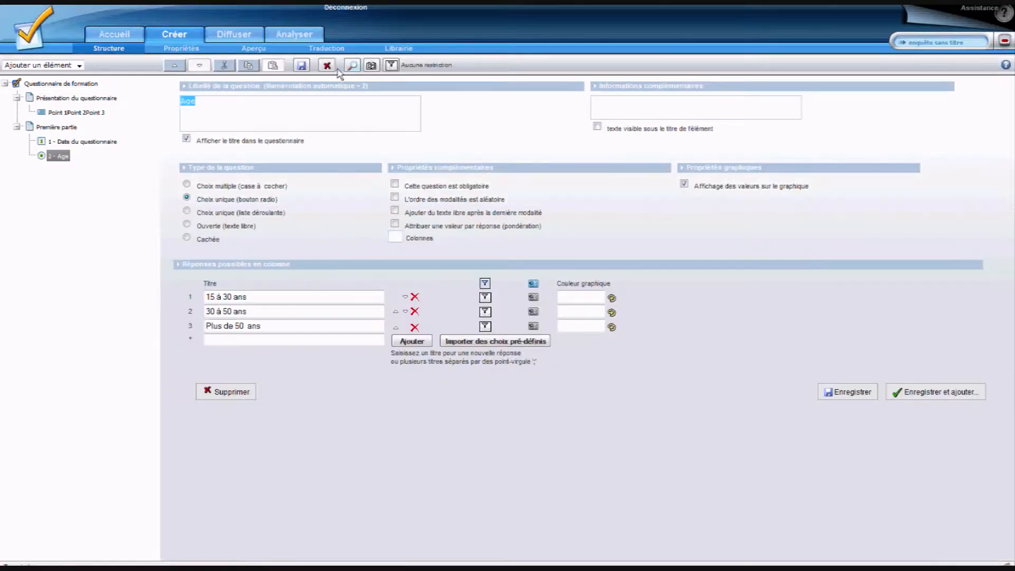
{"action": "left_click", "coordinate": [302, 66]}
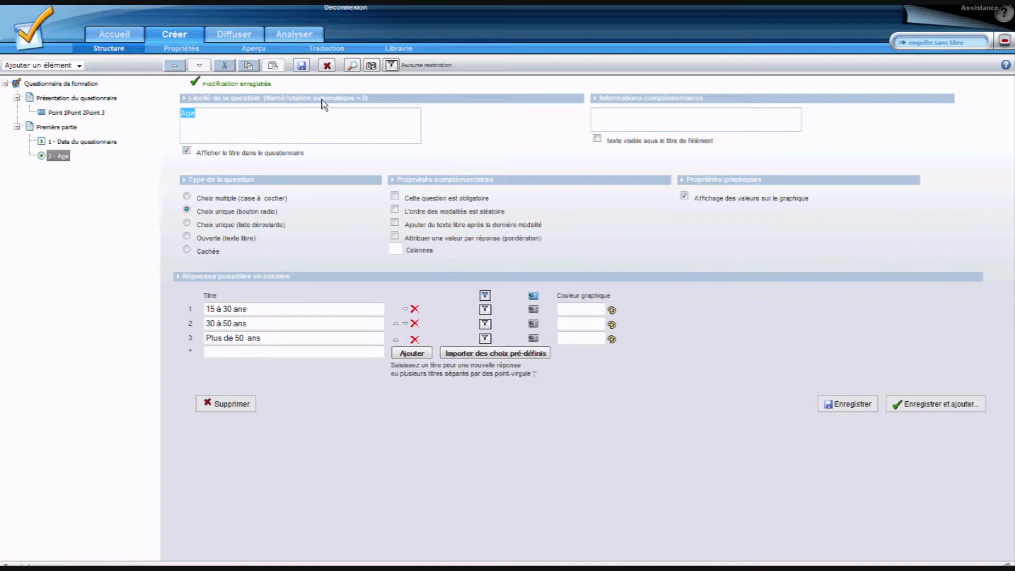
{"action": "left_click", "coordinate": [936, 404]}
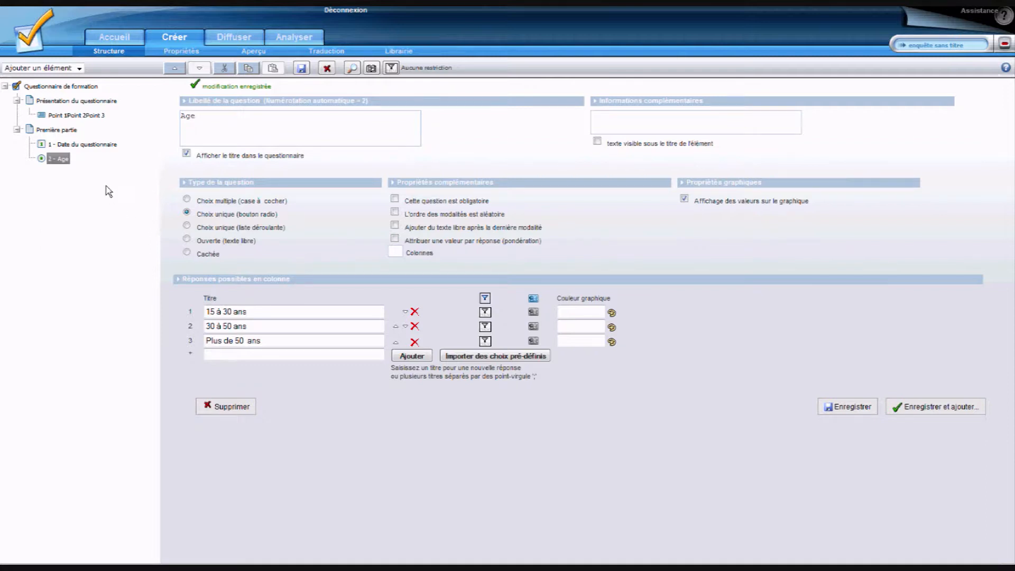
Add a section titled "Fréquence de visite et d'achats" to the Première partie page and save it.
{"action": "left_click", "coordinate": [73, 68]}
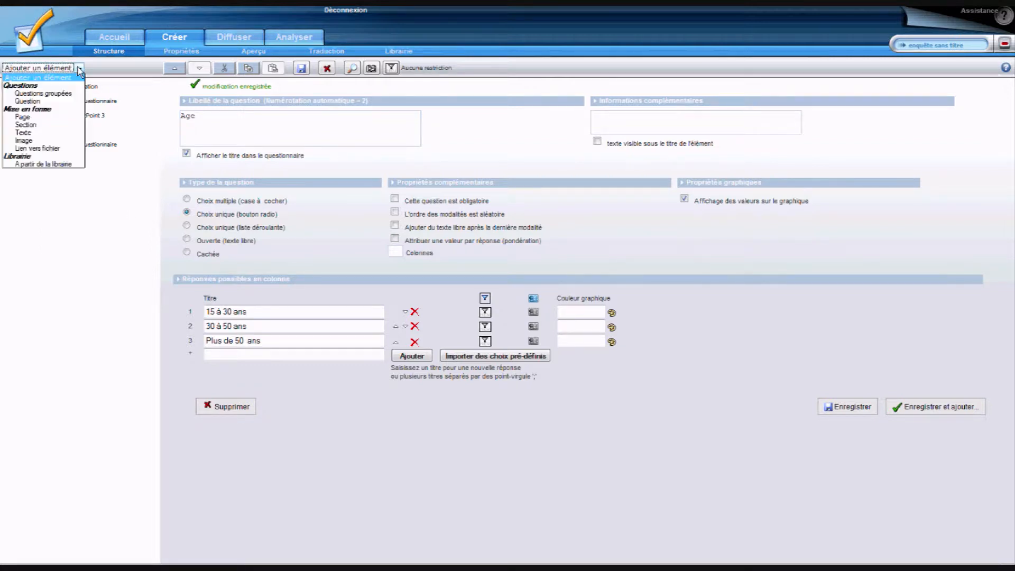
{"action": "left_click", "coordinate": [44, 125]}
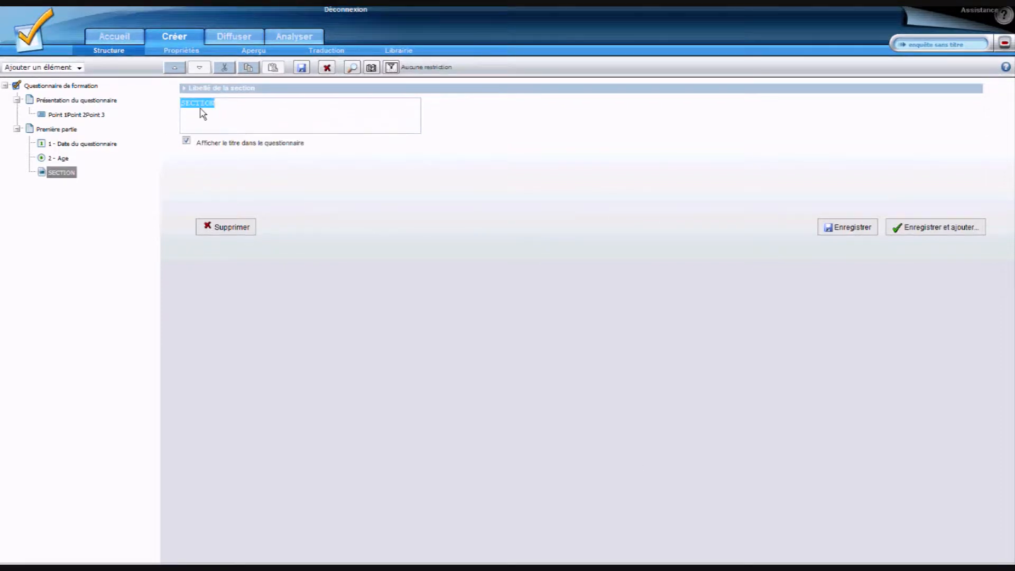
{"action": "type", "text": "Fréaque"}
{"action": "key", "text": "BackSpace"}
{"action": "key", "text": "BackSpace"}
{"action": "key", "text": "BackSpace"}
{"action": "key", "text": "BackSpace"}
{"action": "type", "text": "quence de visite et d'achats"}
{"action": "left_click", "coordinate": [305, 69]}
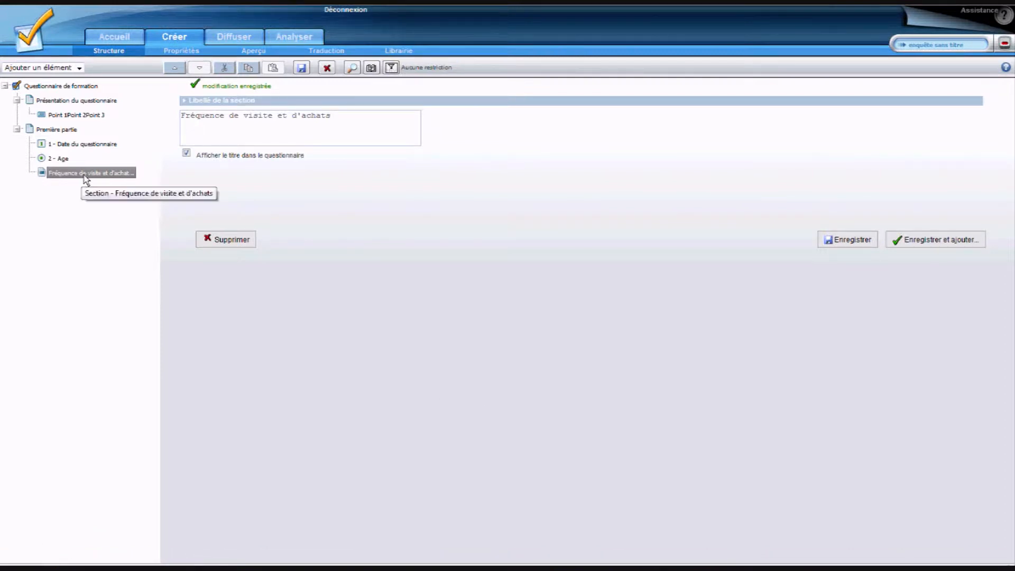
Add a grouped question titled "Décrivez votre fréquence de visite des points de vente suivants :" with the additional information "Par mois" visible under the title.
{"action": "left_click", "coordinate": [78, 68]}
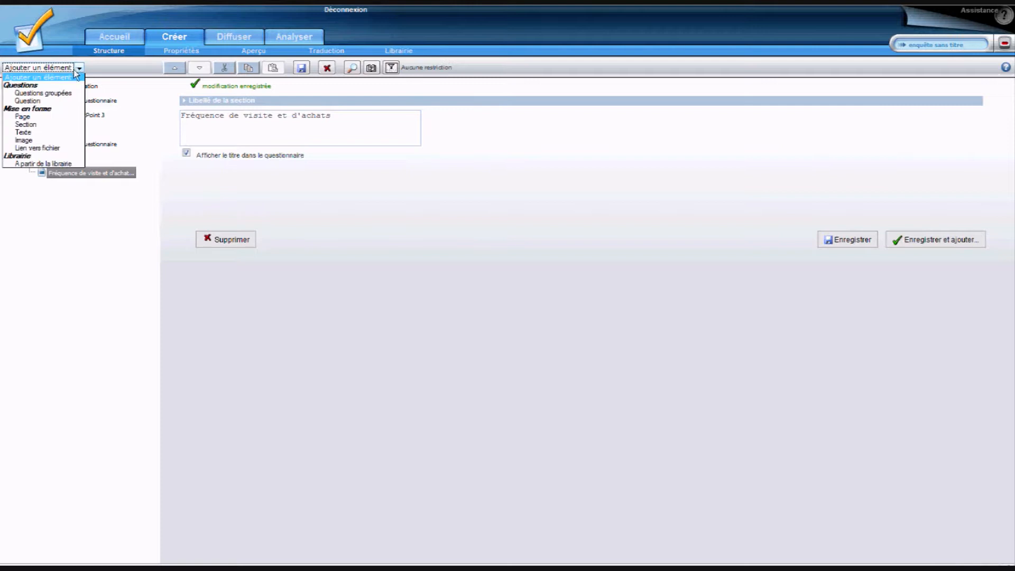
{"action": "left_click", "coordinate": [63, 95]}
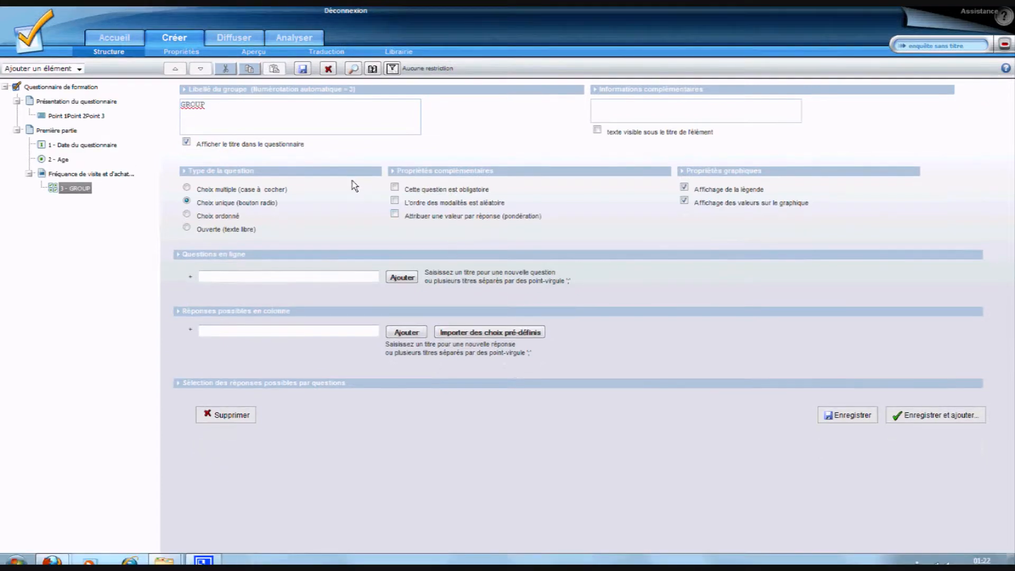
{"action": "left_click", "coordinate": [224, 111]}
{"action": "left_click", "coordinate": [268, 109]}
{"action": "double_click", "coordinate": [191, 106]}
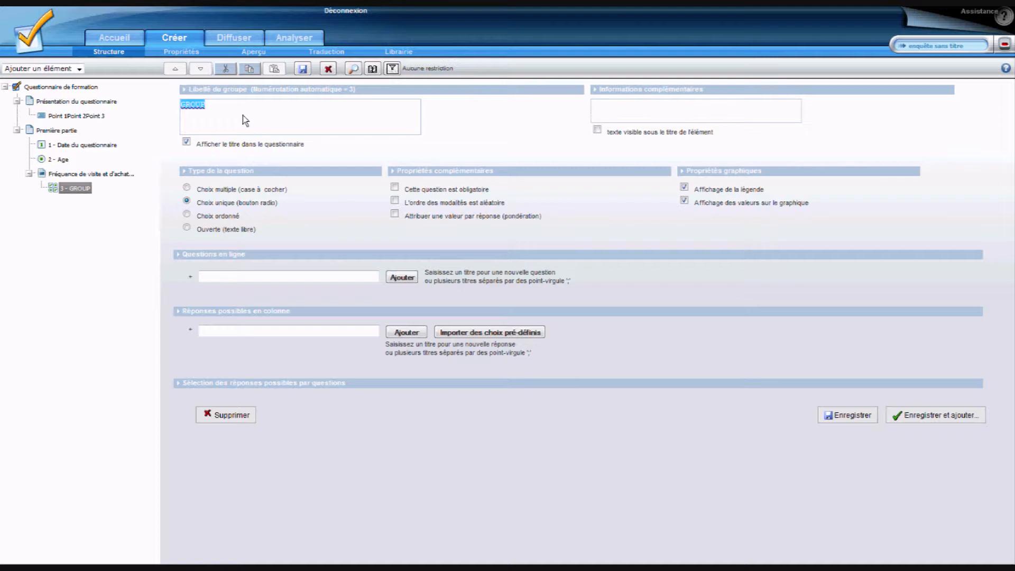
{"action": "type", "text": "Décrivrz votre frequence de vis"}
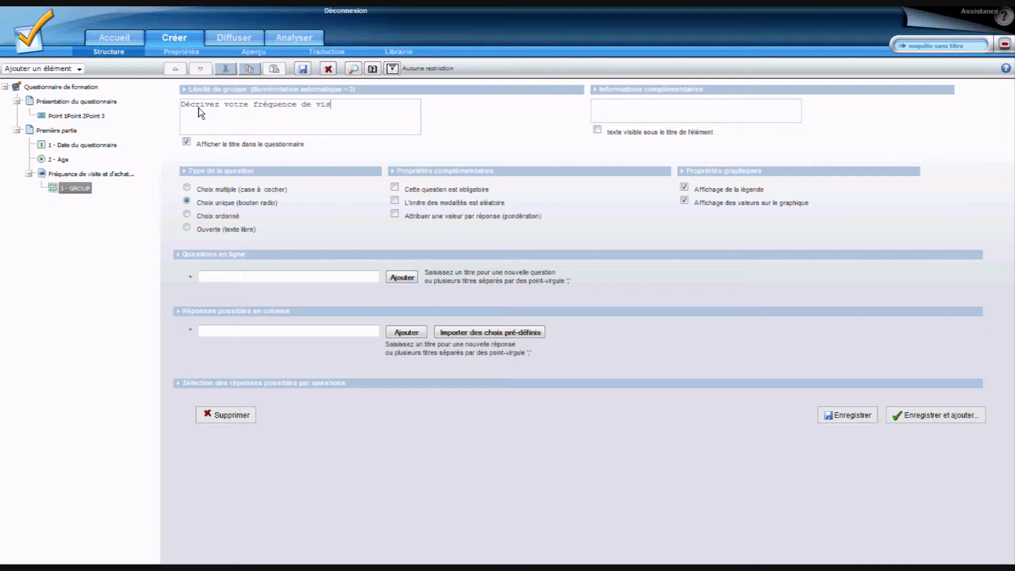
{"action": "type", "text": "ite des points de vente suivants :"}
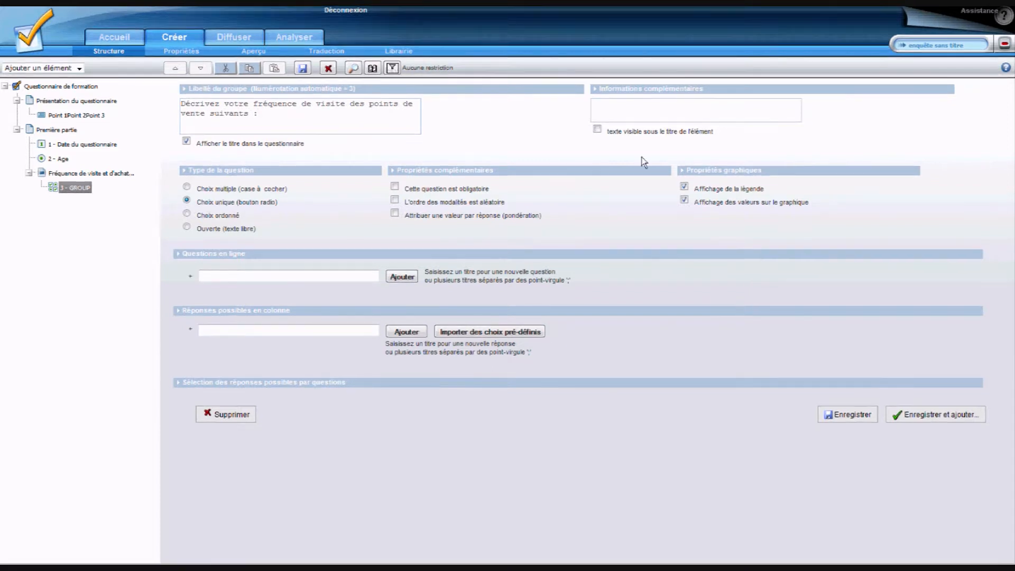
{"action": "left_click", "coordinate": [620, 105]}
{"action": "type", "text": "Par mois"}
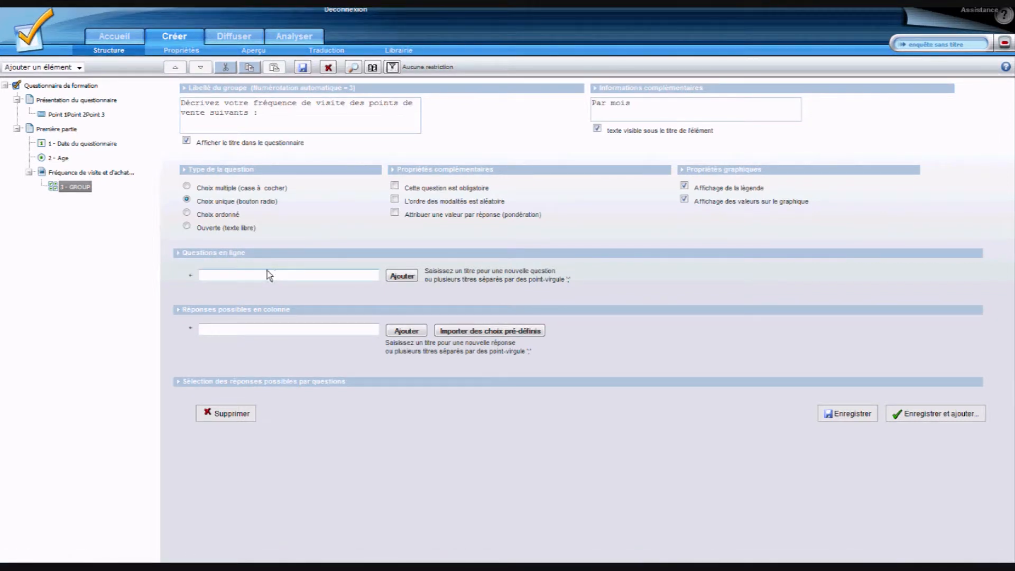
Add the row questions "Hyper", "Super généraliste", "Super alimentaire" and "Superette" to the grouped question.
{"action": "left_click", "coordinate": [228, 281]}
{"action": "type", "text": "Hyper;"}
{"action": "type", "text": "Super généraliste;Super alimentaire"}
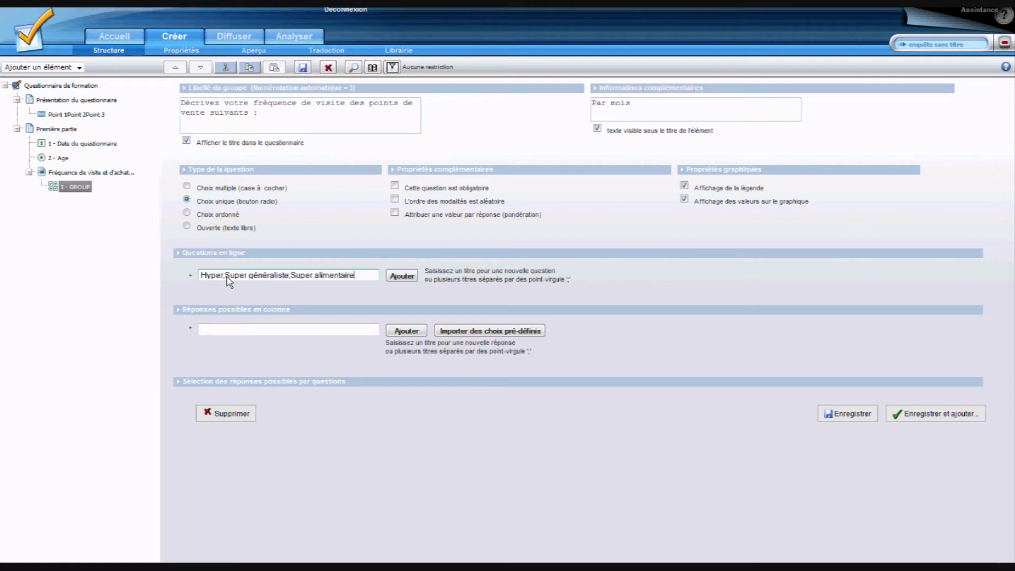
{"action": "type", "text": ";Superette"}
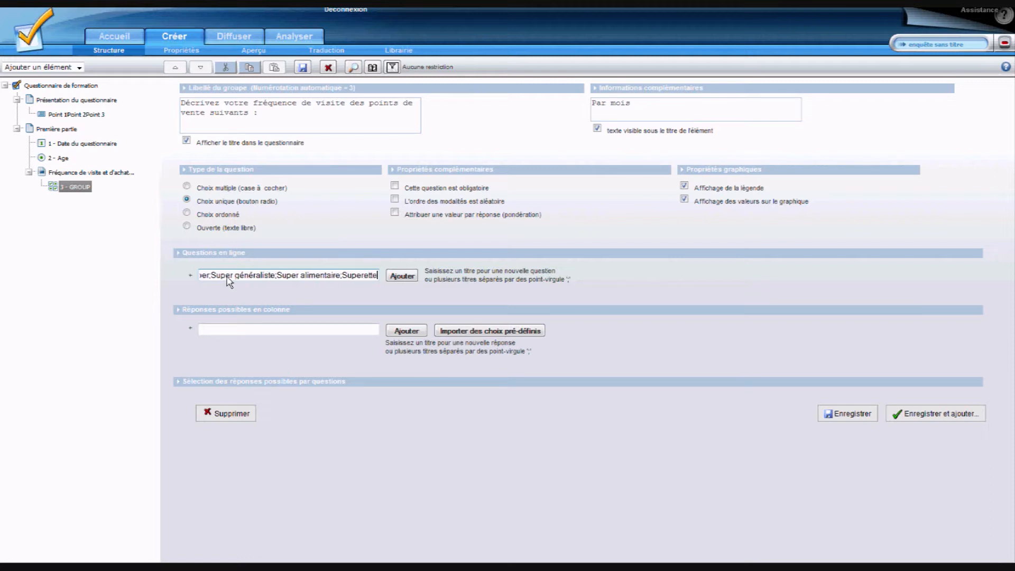
{"action": "left_click", "coordinate": [403, 276]}
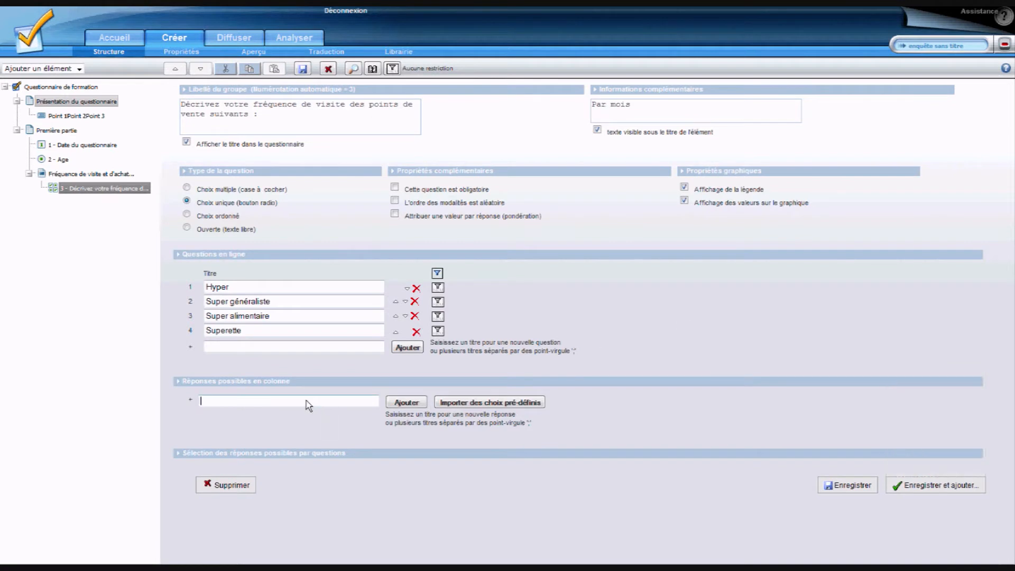
Add the column answers "1", "2", "3" and "Plus de 3" to the grouped question and save it.
{"action": "type", "text": "1"}
{"action": "type", "text": ";2;3;Plus de 3"}
{"action": "left_click", "coordinate": [407, 403]}
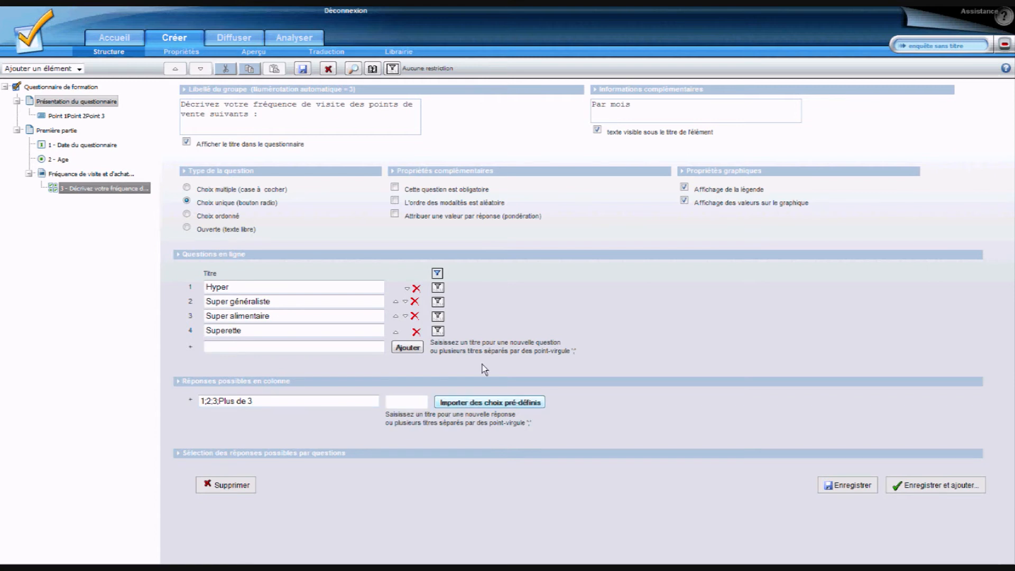
{"action": "scroll", "coordinate": [522, 252], "scroll_direction": "down", "scroll_amount": 1}
{"action": "scroll", "coordinate": [507, 251], "scroll_direction": "up", "scroll_amount": 1}
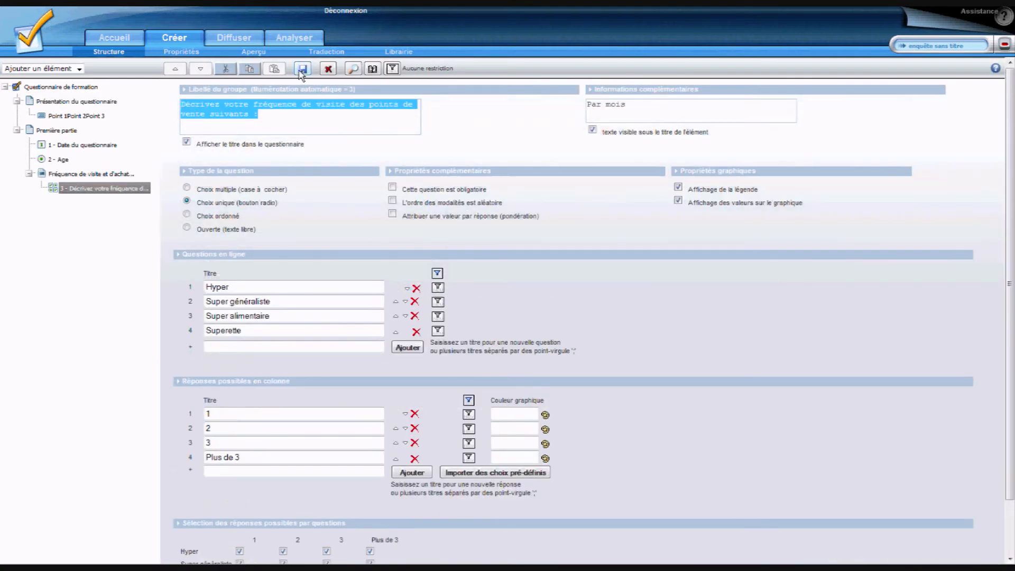
{"action": "left_click", "coordinate": [303, 69]}
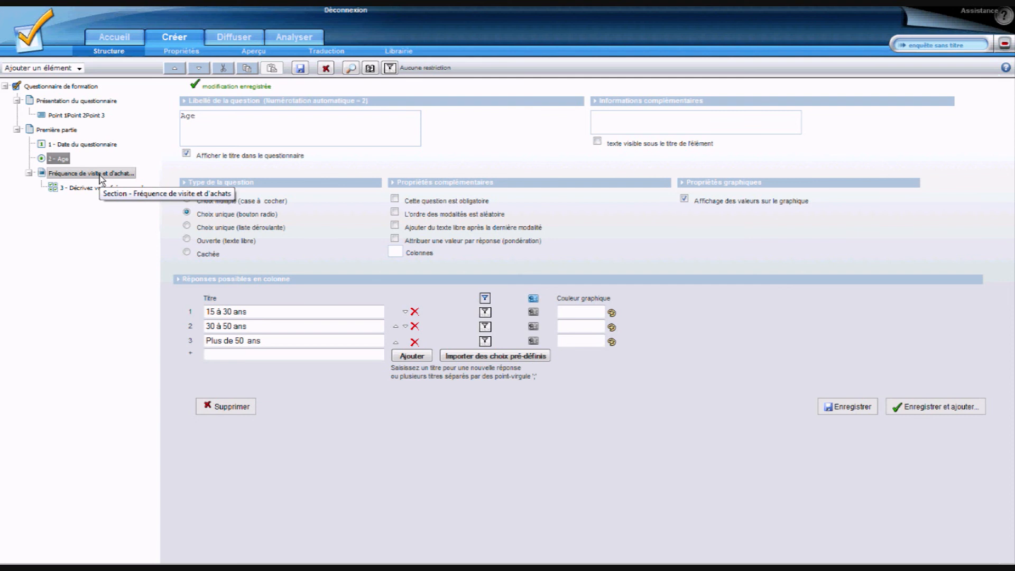
{"action": "left_click", "coordinate": [79, 68]}
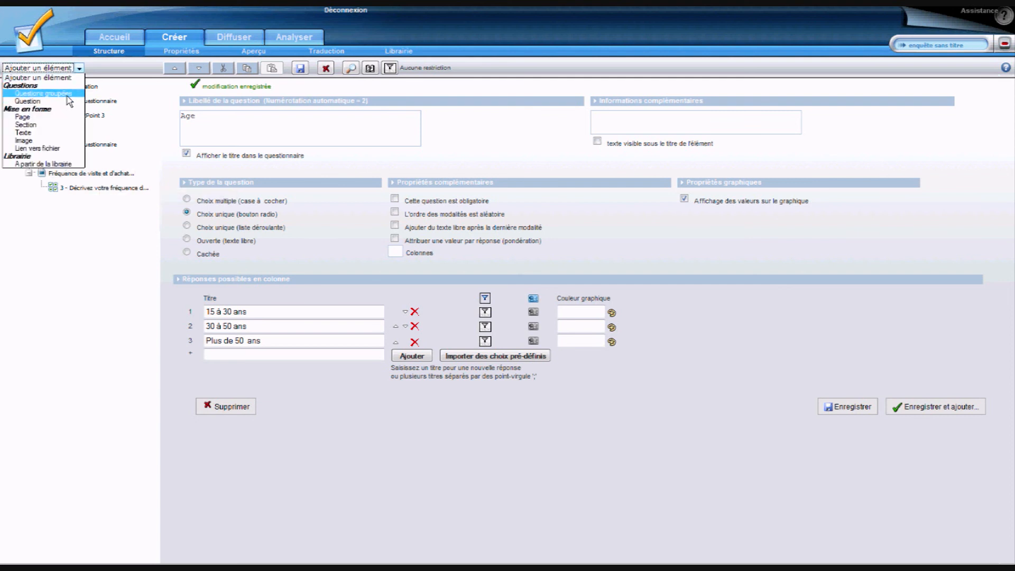
{"action": "left_click", "coordinate": [102, 242]}
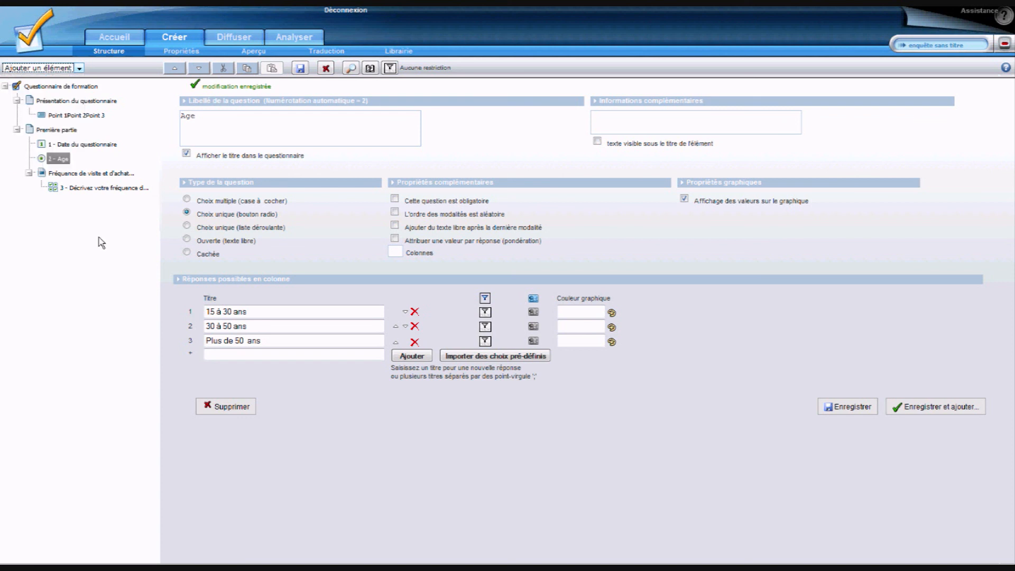